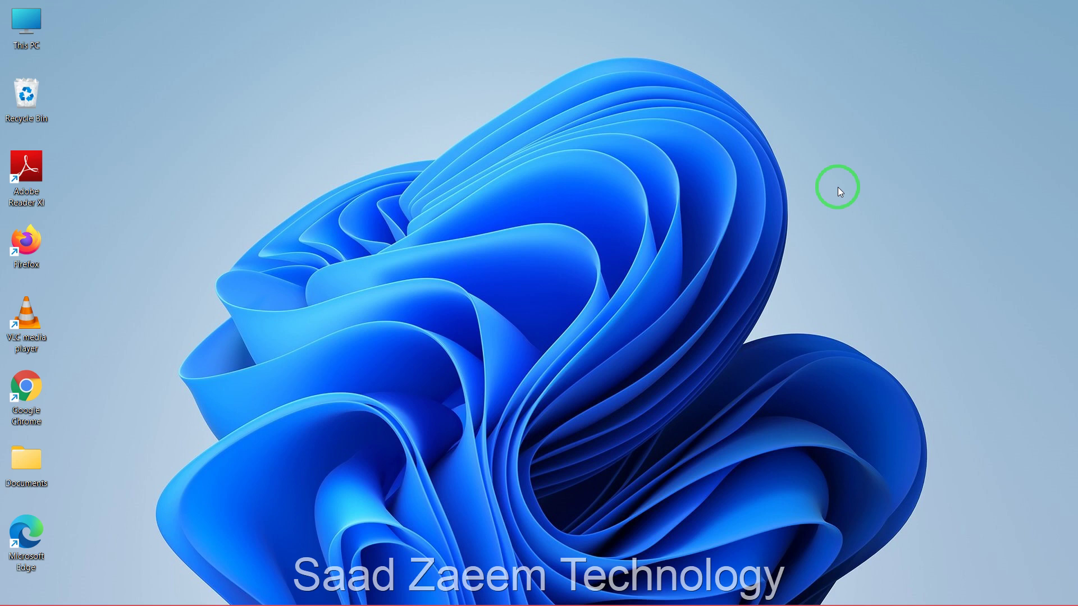
Search the Start menu for 'reged' and launch Registry Editor as administrator.
{"action": "key", "text": "super"}
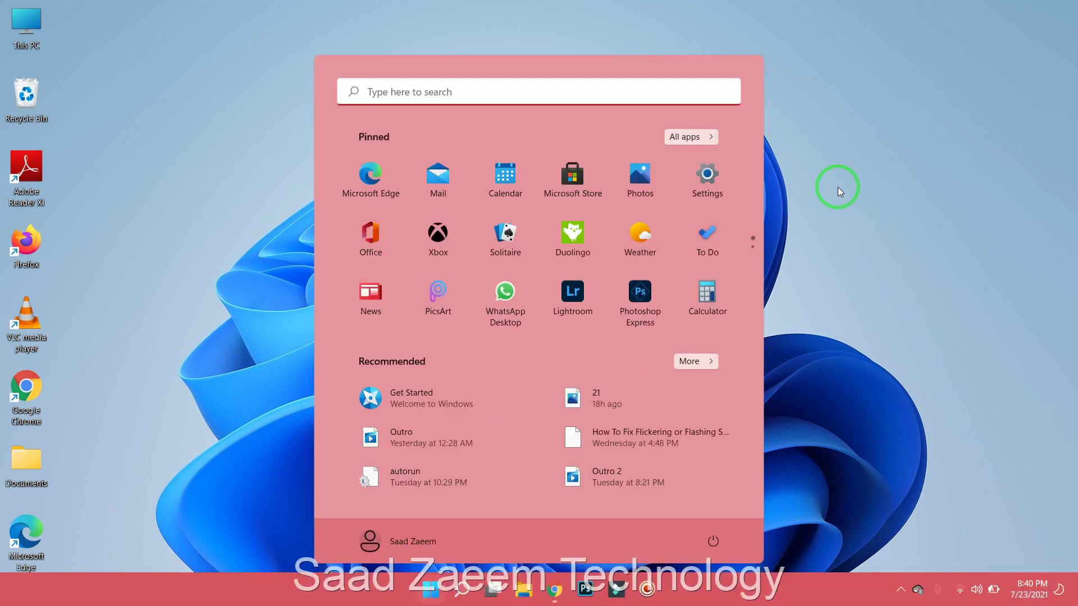
{"action": "type", "text": "reged"}
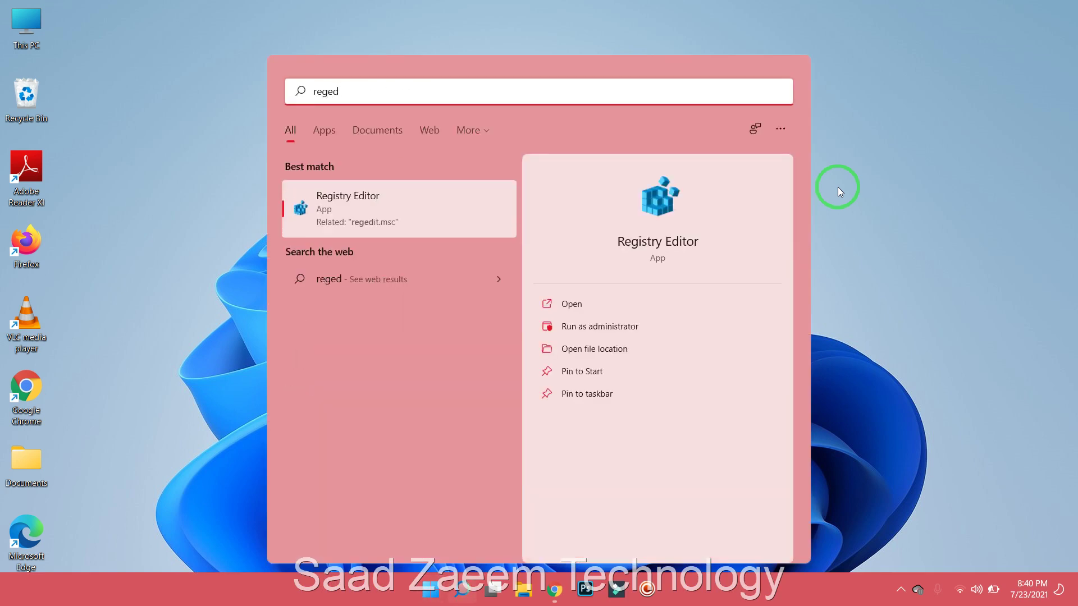
{"action": "right_click", "coordinate": [393, 218]}
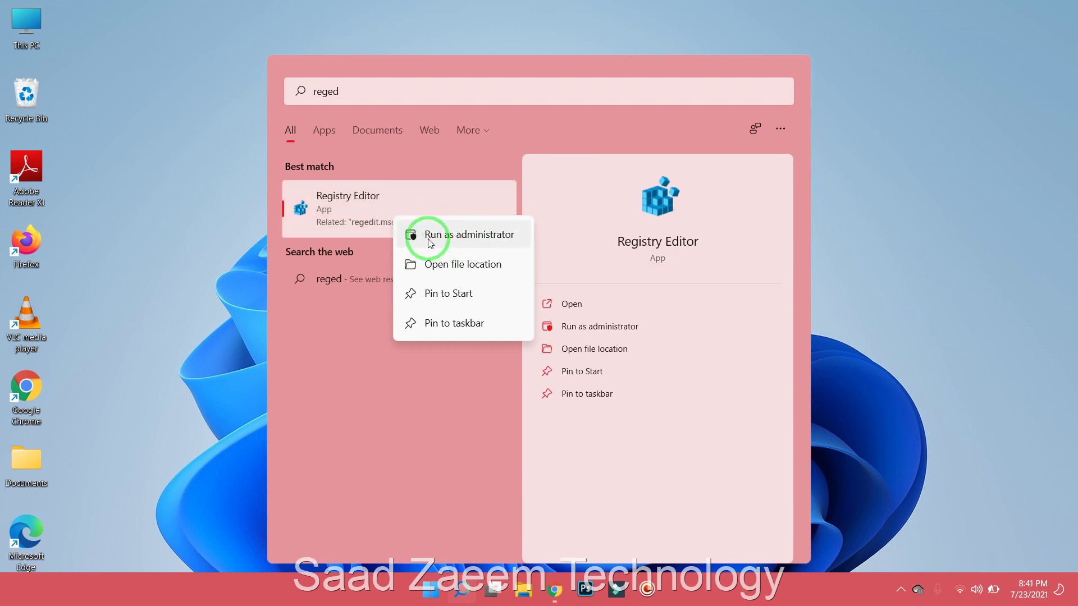
{"action": "left_click", "coordinate": [430, 239]}
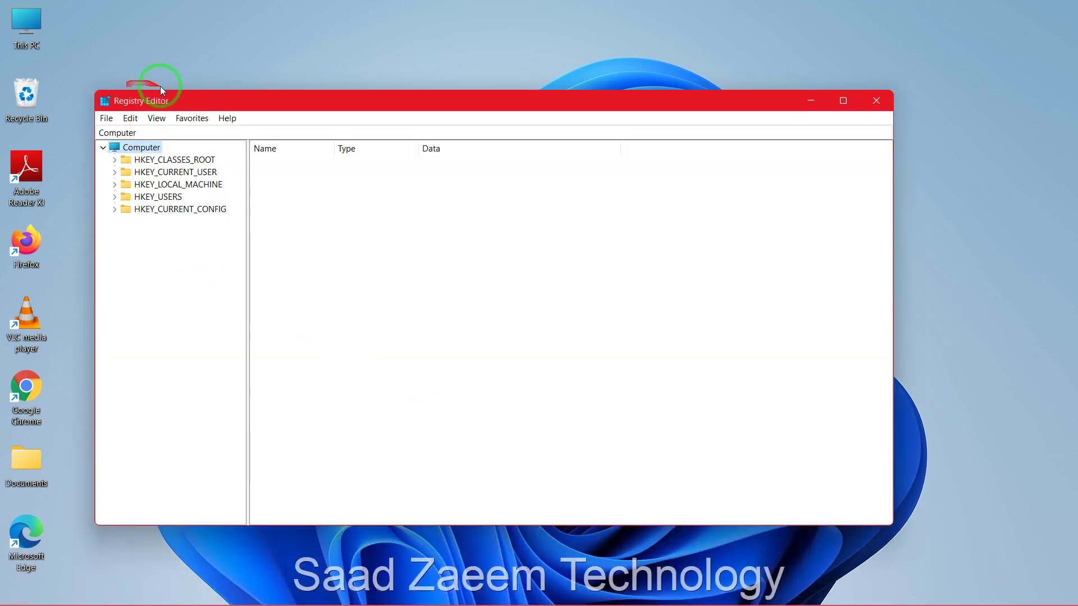
Expand HKEY_CLASSES_ROOT and jump to the .exe key, whose (Default) is exefile.
{"action": "left_click_drag", "start_coordinate": [169, 102], "coordinate": [287, 68]}
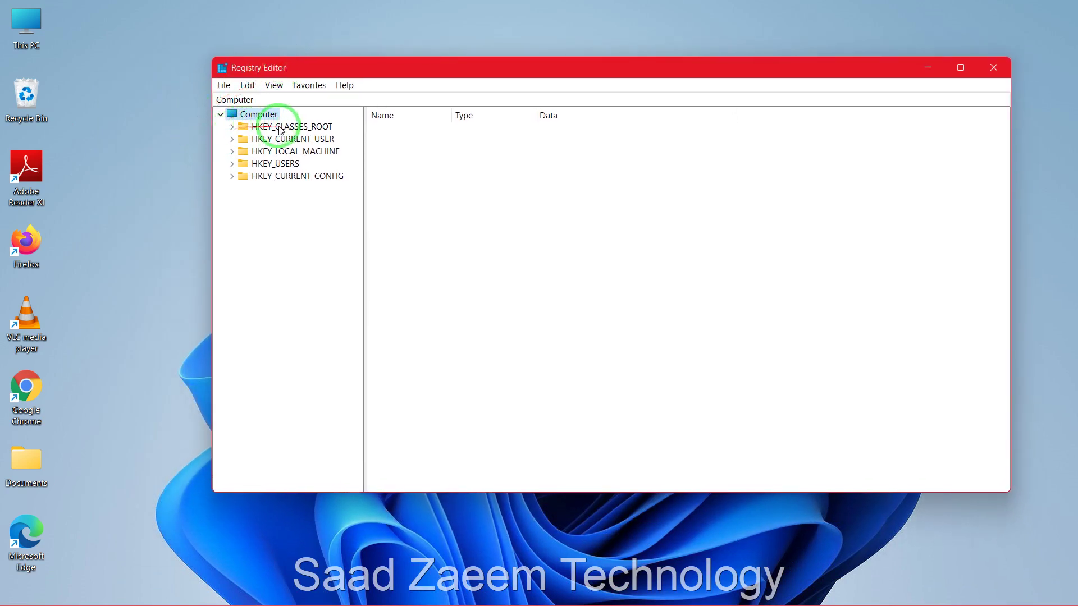
{"action": "left_click", "coordinate": [234, 128]}
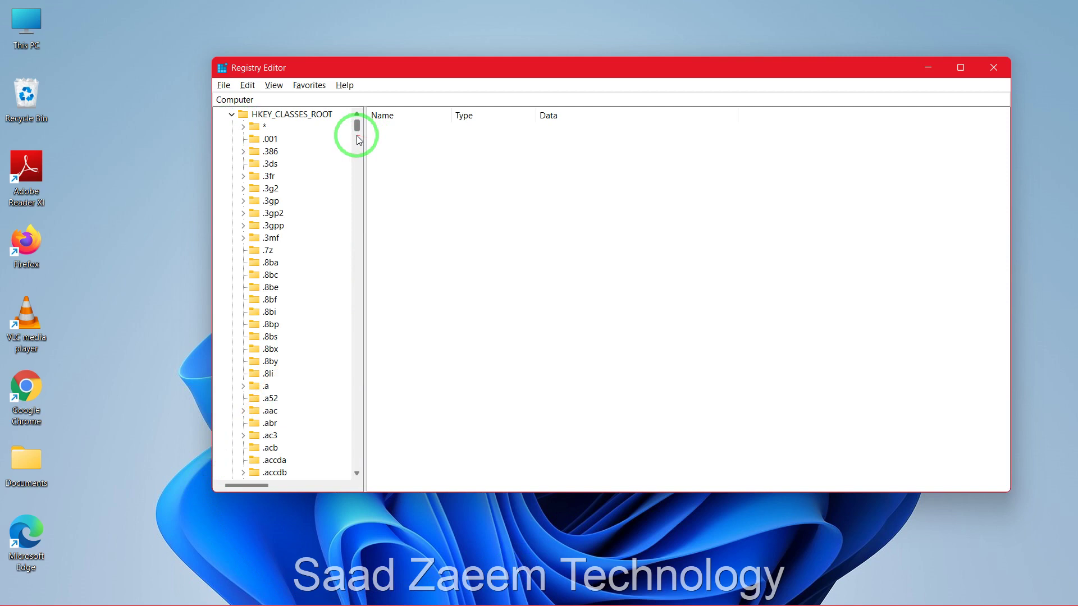
{"action": "left_click_drag", "start_coordinate": [357, 127], "coordinate": [348, 156]}
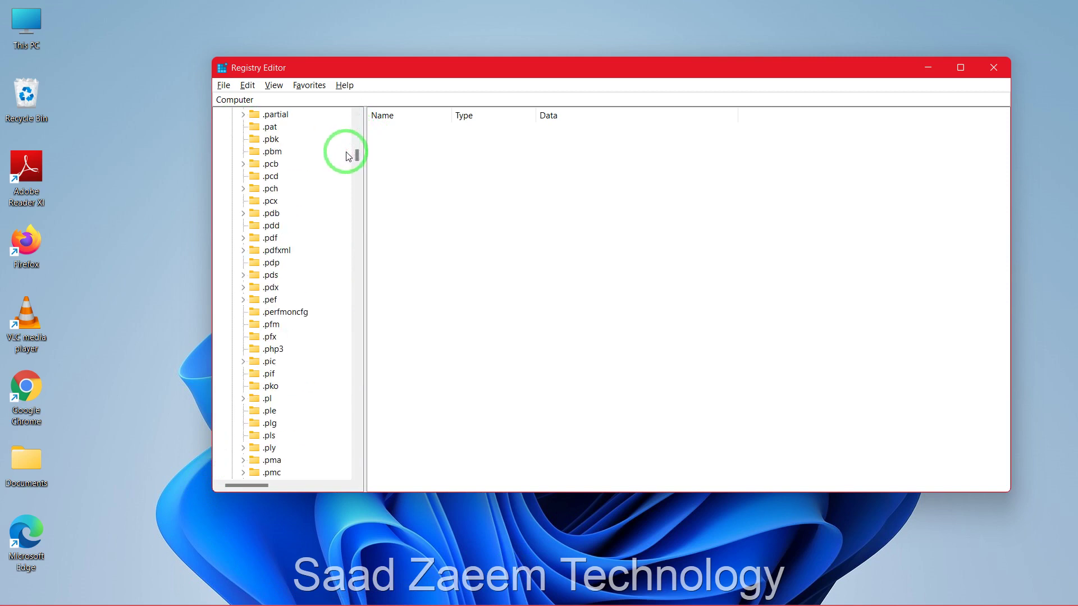
{"action": "type", "text": ".exe"}
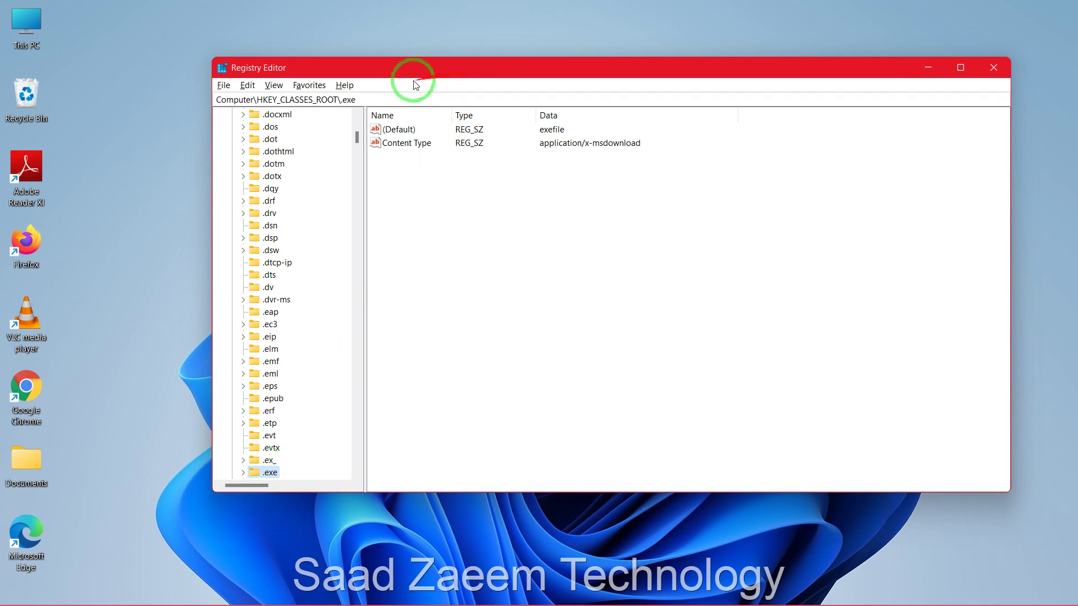
Modify the .exe key's (Default) value, replacing its data with 'exefile', and confirm.
{"action": "left_click", "coordinate": [416, 129]}
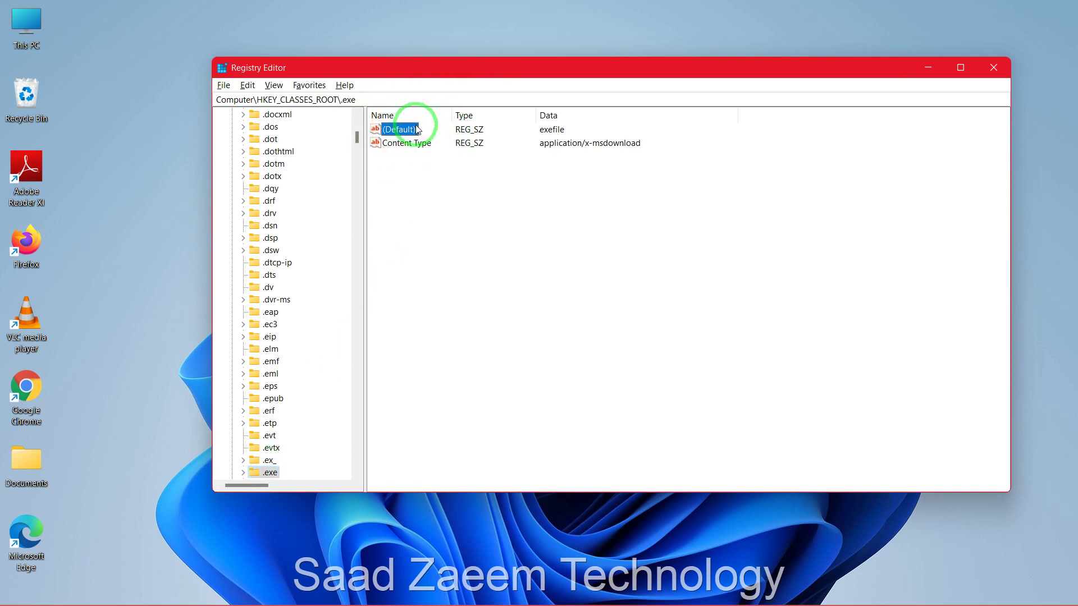
{"action": "right_click", "coordinate": [417, 129]}
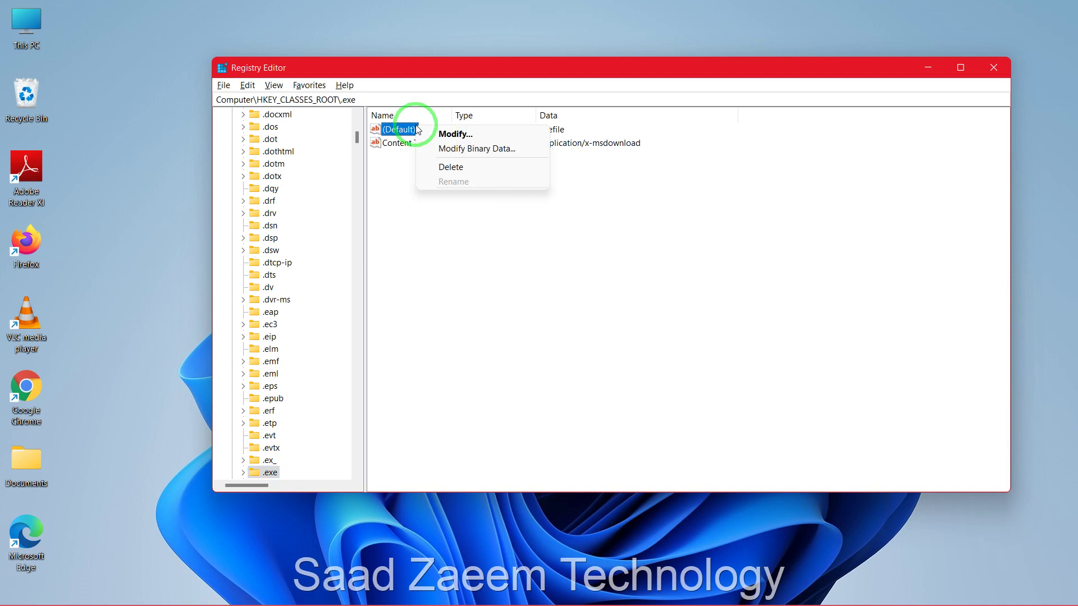
{"action": "left_click", "coordinate": [461, 134]}
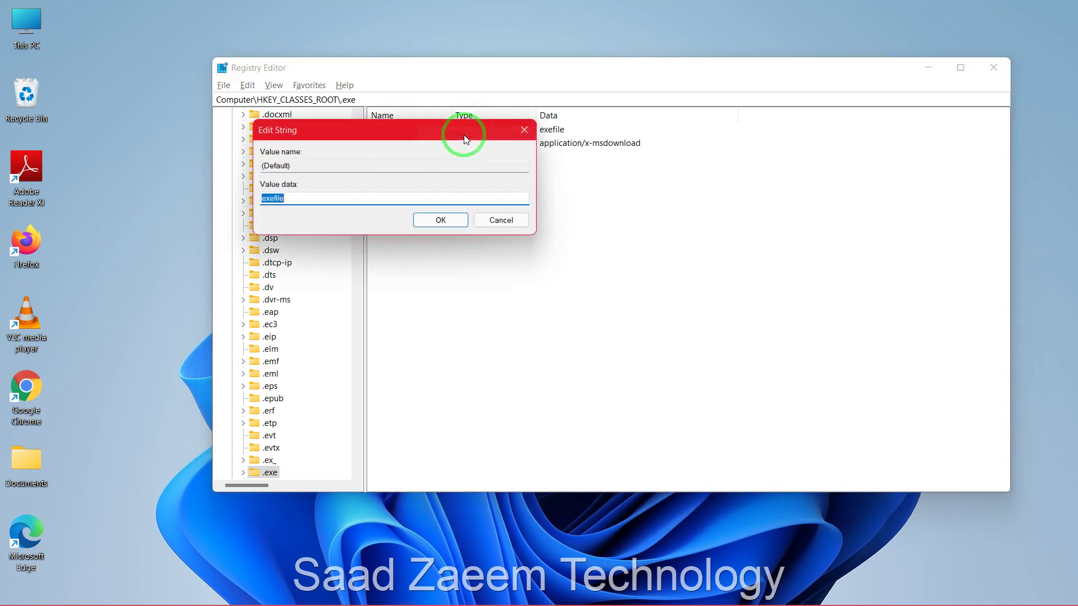
{"action": "left_click_drag", "start_coordinate": [388, 130], "coordinate": [581, 184]}
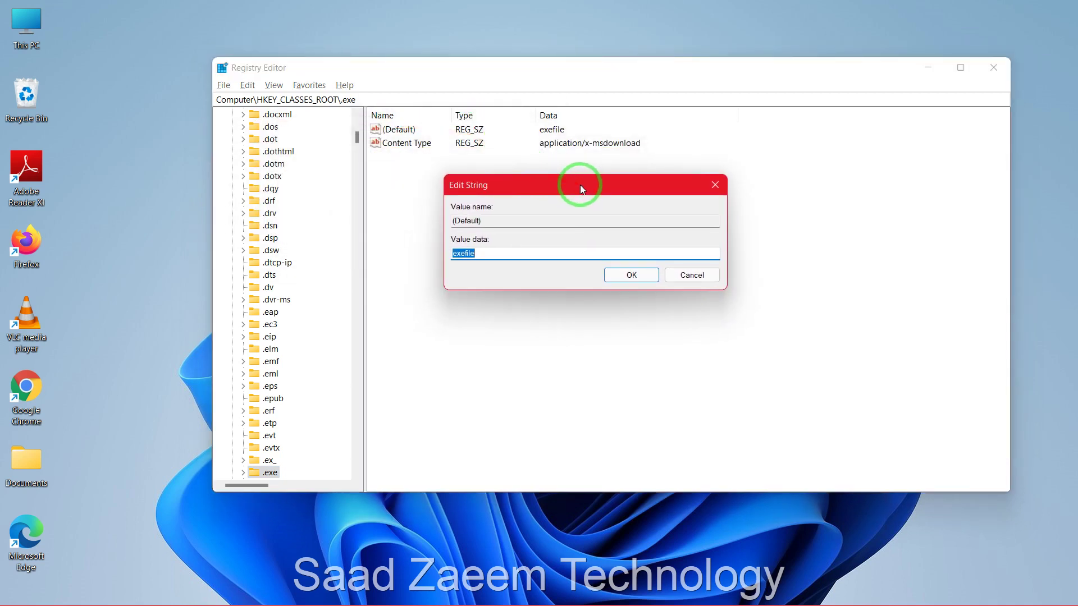
{"action": "key", "text": "BackSpace"}
{"action": "left_click", "coordinate": [554, 253]}
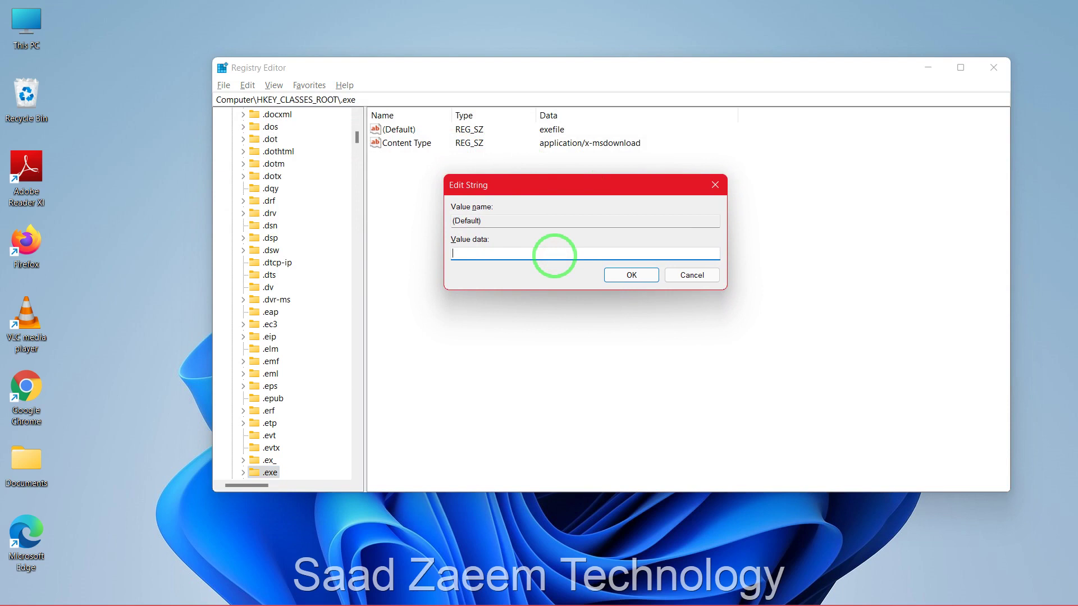
{"action": "type", "text": "exefile"}
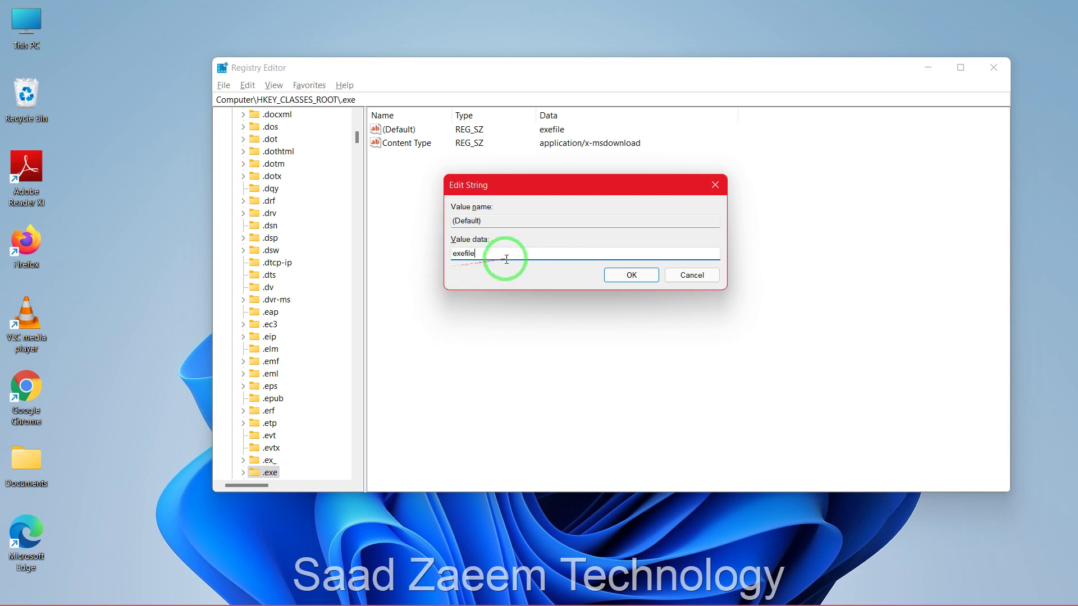
{"action": "left_click", "coordinate": [623, 276]}
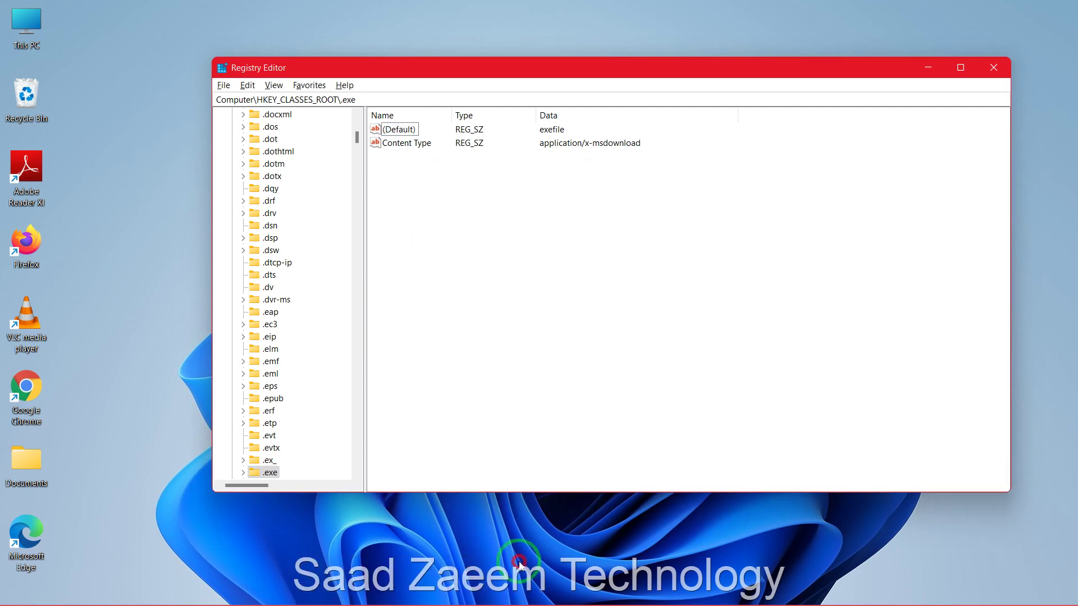
{"action": "left_click", "coordinate": [378, 207]}
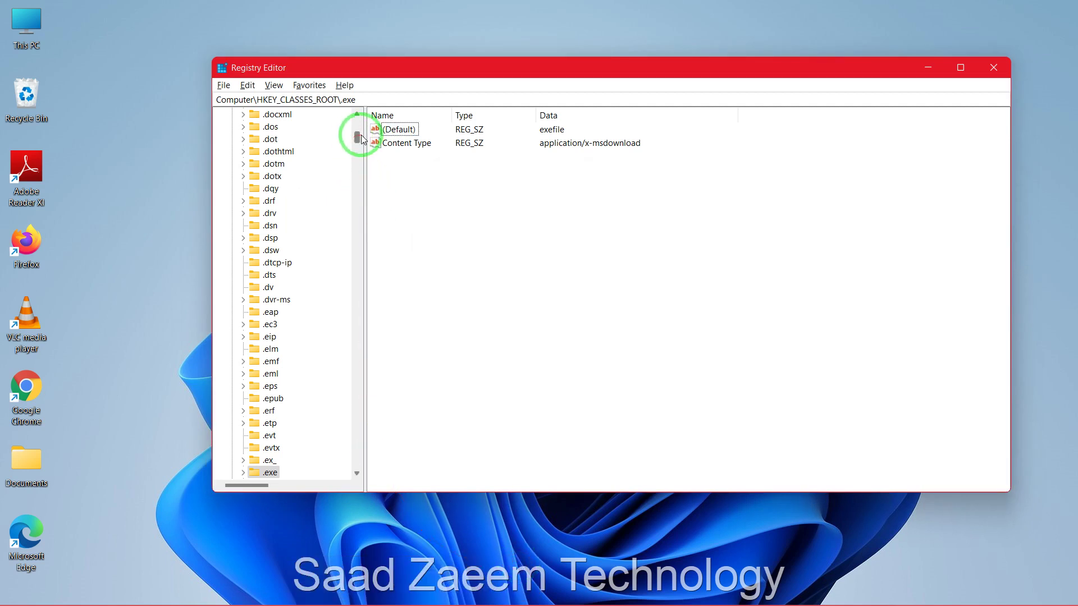
Move down the HKEY_CLASSES_ROOT tree to select the exefile key, showing (Default) Application.
{"action": "left_click_drag", "start_coordinate": [361, 138], "coordinate": [359, 162]}
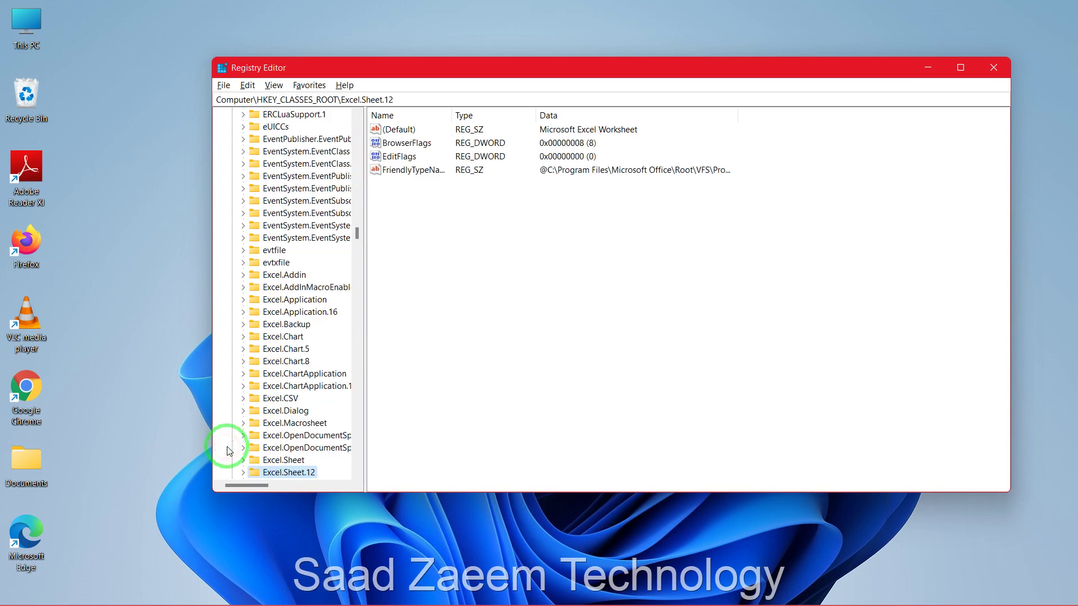
{"action": "key", "text": "Down"}
{"action": "key", "text": "Down"}
{"action": "key", "text": "Down"}
{"action": "key", "text": "Down"}
{"action": "key", "text": "Down"}
{"action": "key", "text": "Down"}
{"action": "key", "text": "Down"}
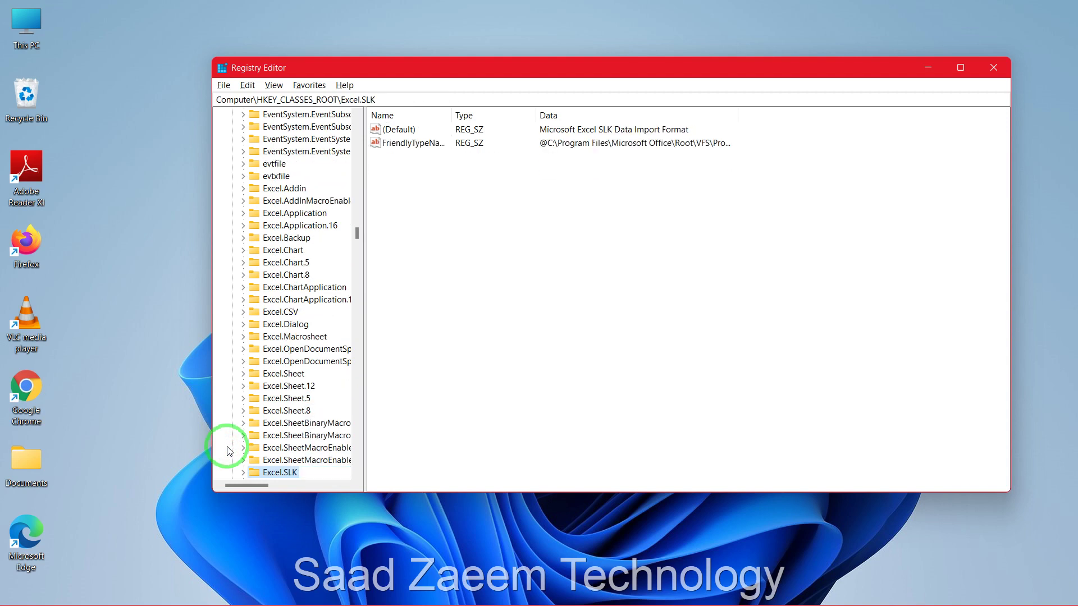
{"action": "key", "text": "Down"}
{"action": "key", "text": "Down"}
{"action": "key", "text": "Down"}
{"action": "key", "text": "Down"}
{"action": "key", "text": "Down"}
{"action": "key", "text": "Down"}
{"action": "key", "text": "Down"}
{"action": "key", "text": "Down"}
{"action": "key", "text": "Down"}
{"action": "key", "text": "Down"}
{"action": "key", "text": "Down"}
{"action": "key", "text": "Down"}
{"action": "key", "text": "Down"}
{"action": "key", "text": "Down"}
{"action": "key", "text": "Down"}
{"action": "key", "text": "Down"}
{"action": "key", "text": "Down"}
{"action": "key", "text": "Down"}
{"action": "key", "text": "Down"}
{"action": "key", "text": "Down"}
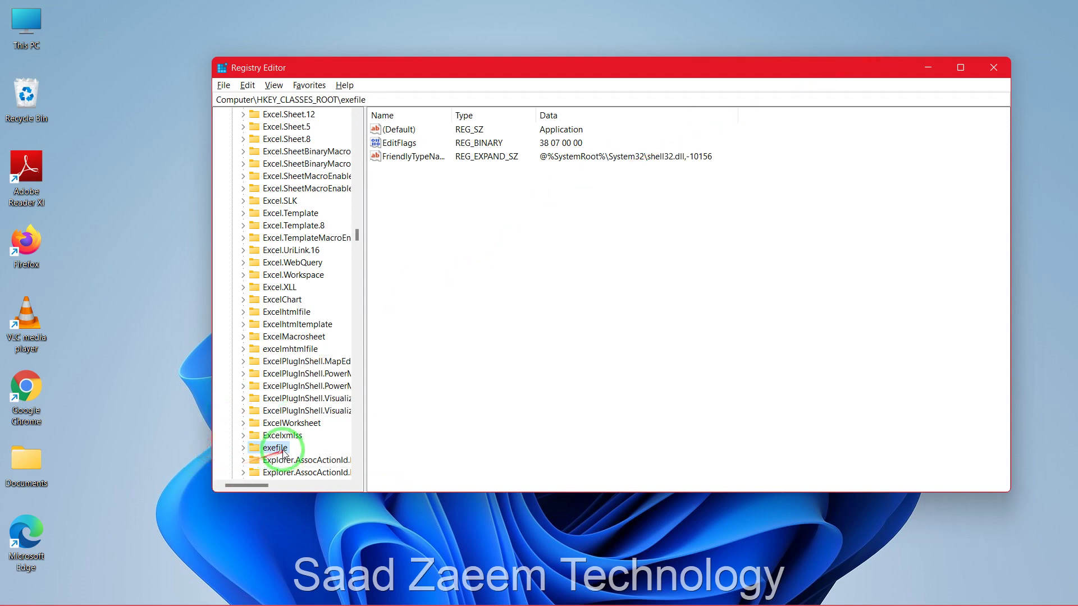
Open the exefile key's (Default) value in the string editor and delete its 'Application' data.
{"action": "left_click", "coordinate": [397, 131]}
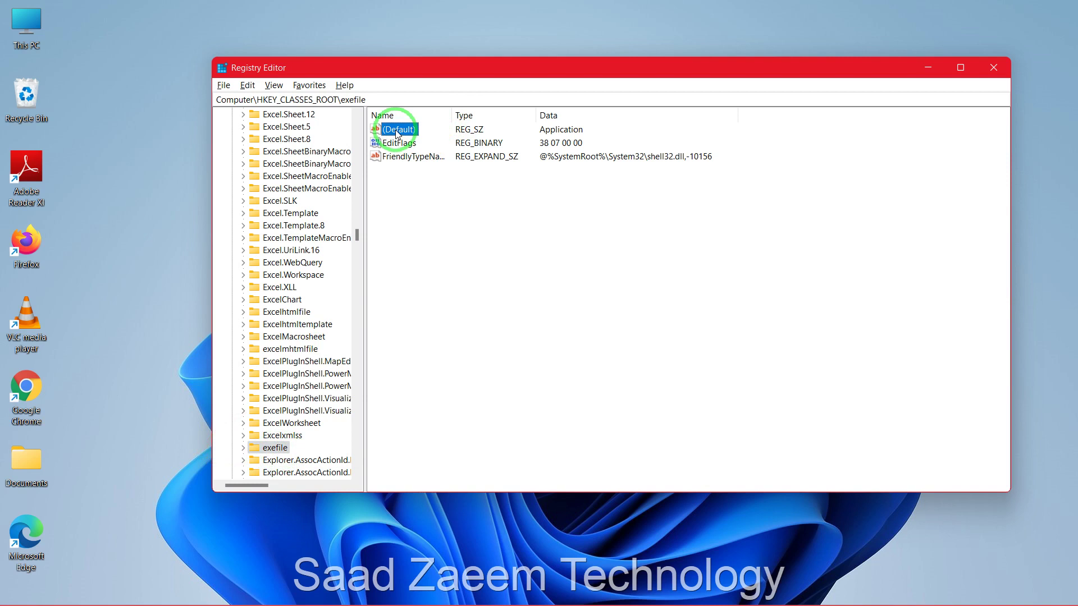
{"action": "right_click", "coordinate": [397, 132]}
{"action": "left_click", "coordinate": [406, 140]}
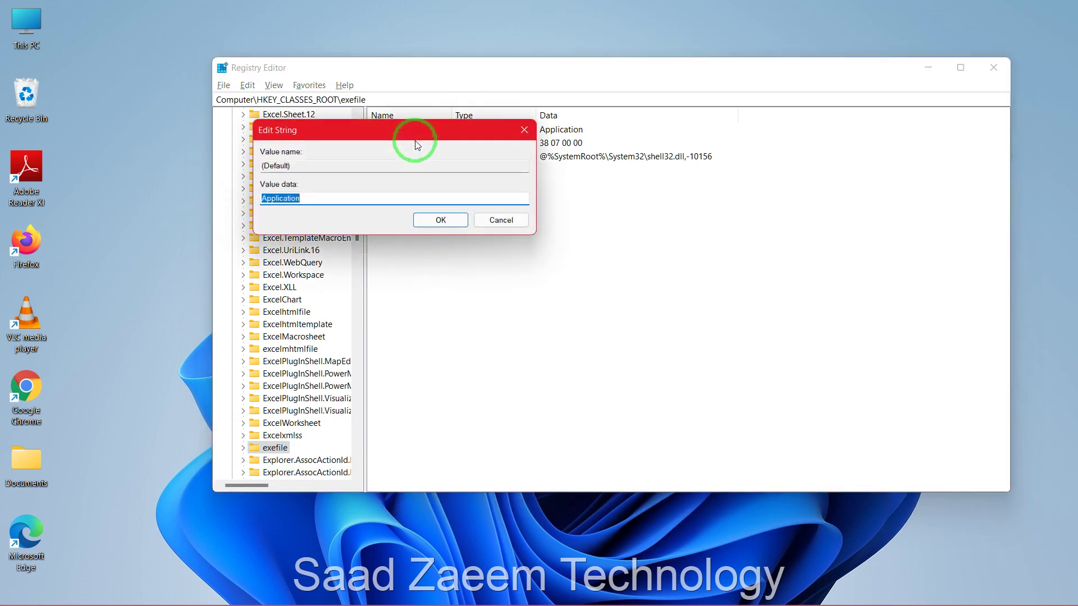
{"action": "left_click_drag", "start_coordinate": [361, 132], "coordinate": [523, 159]}
{"action": "key", "text": "BackSpace"}
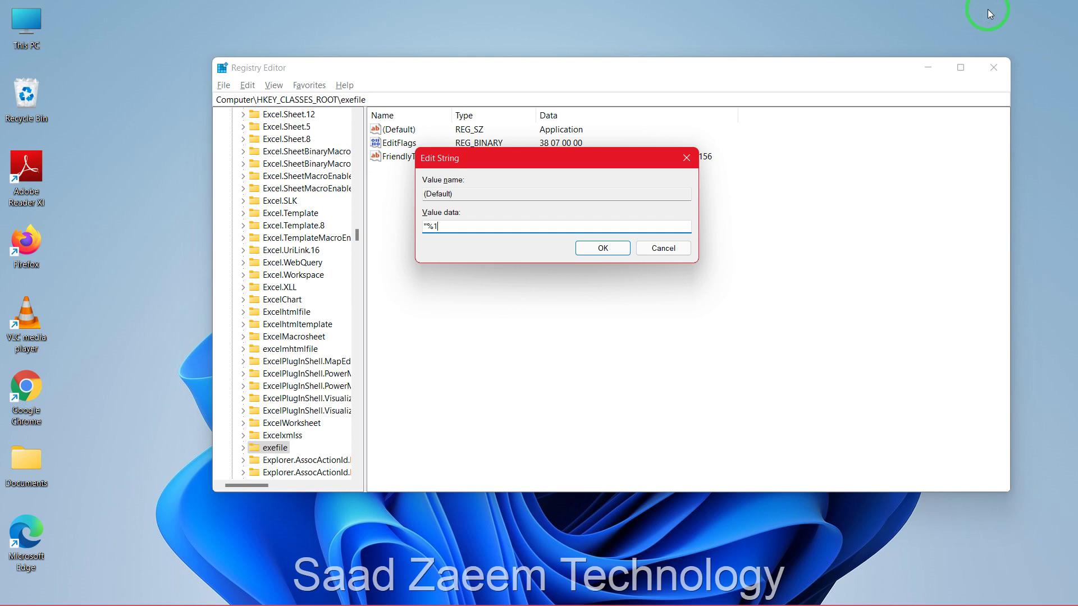
Finish the data "%1" %* for exefile's (Default) value, save it, and expand exefile.
{"action": "type", "text": "%\"*"}
{"action": "left_click", "coordinate": [599, 257]}
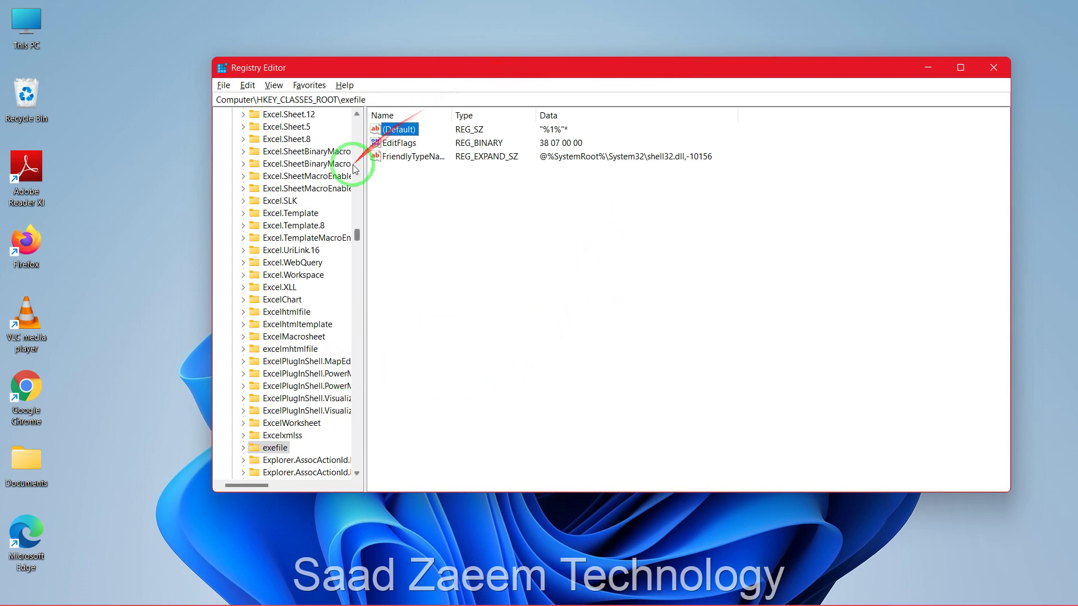
{"action": "left_click", "coordinate": [242, 447]}
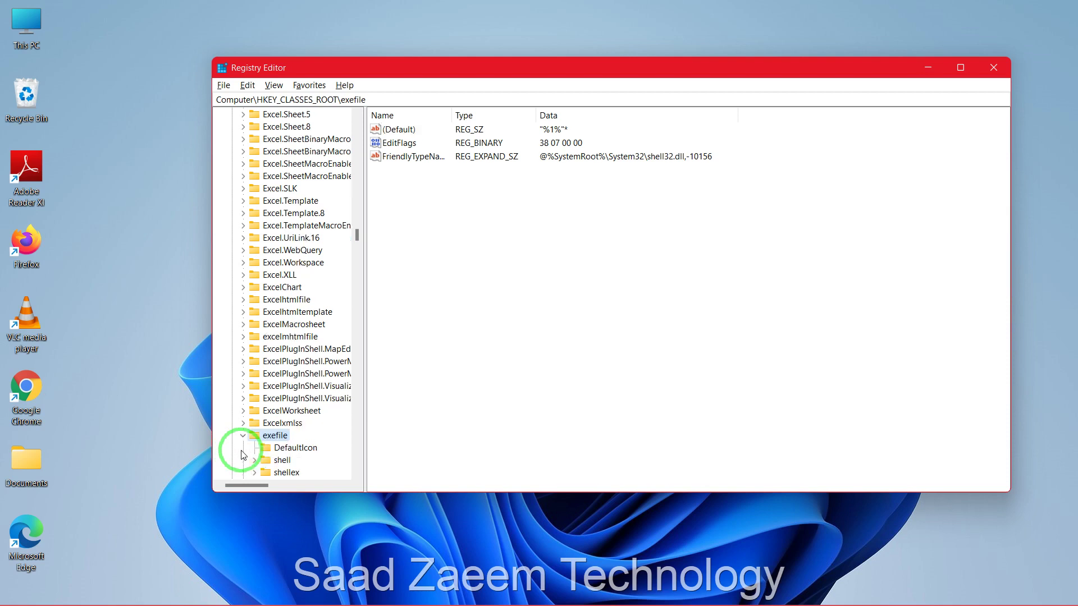
Reopen exefile's (Default) value to confirm it holds "%1" %*, leaving it unchanged.
{"action": "left_click", "coordinate": [400, 130]}
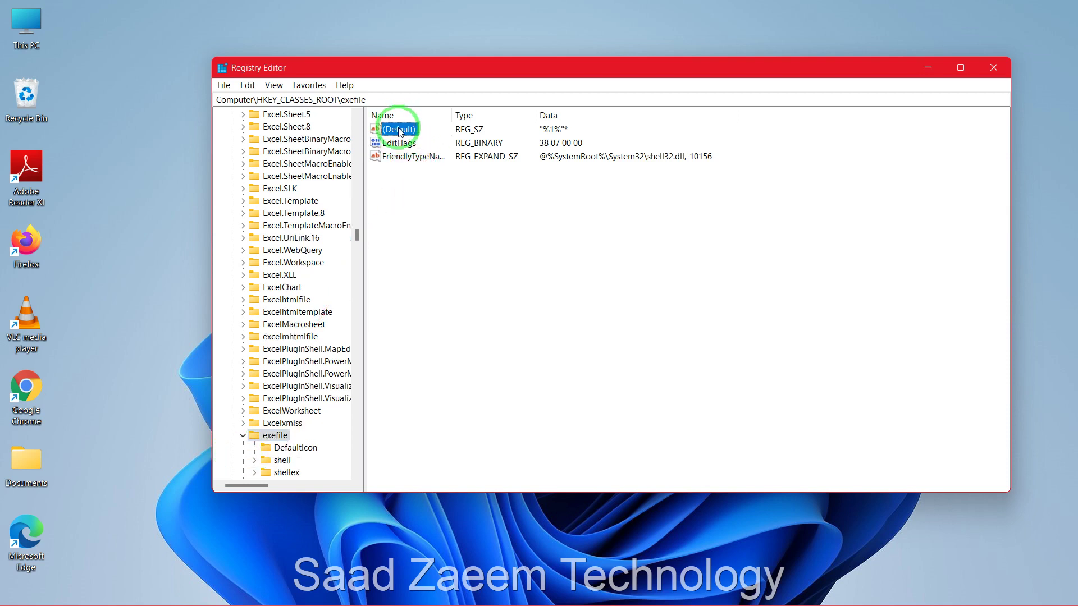
{"action": "right_click", "coordinate": [400, 130]}
{"action": "left_click", "coordinate": [411, 137]}
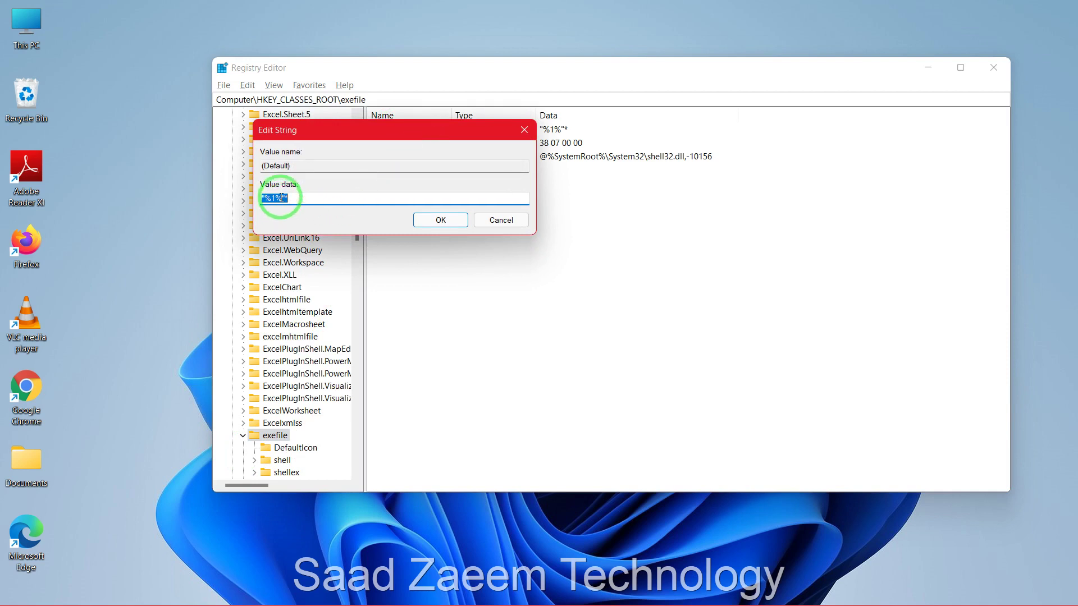
{"action": "left_click", "coordinate": [438, 220]}
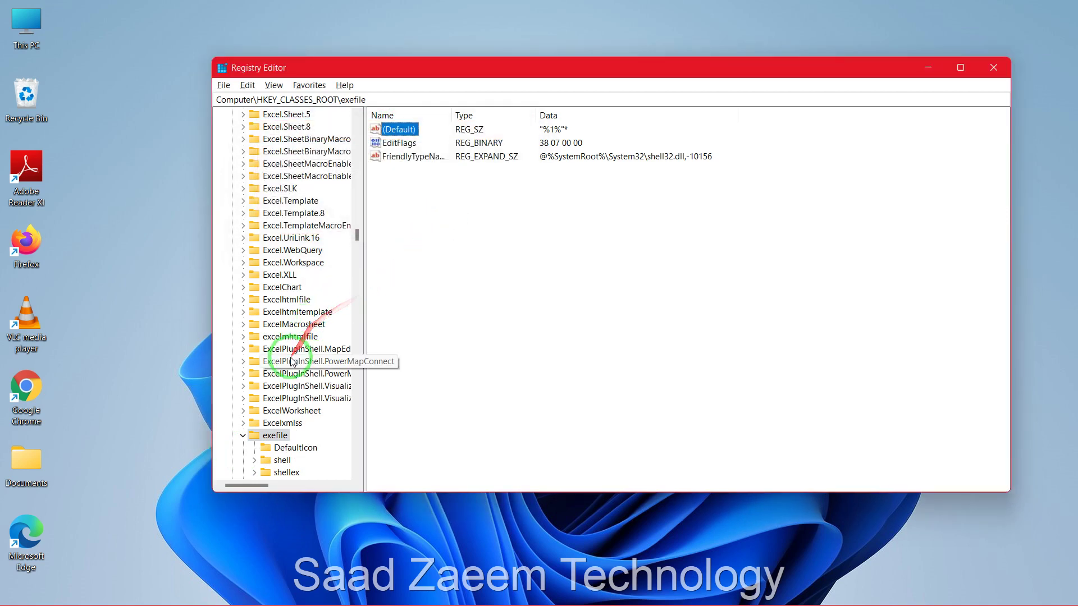
Expand exefile > shell > open and select the open key to view its values.
{"action": "scroll", "coordinate": [291, 361], "scroll_direction": "down", "scroll_amount": 1}
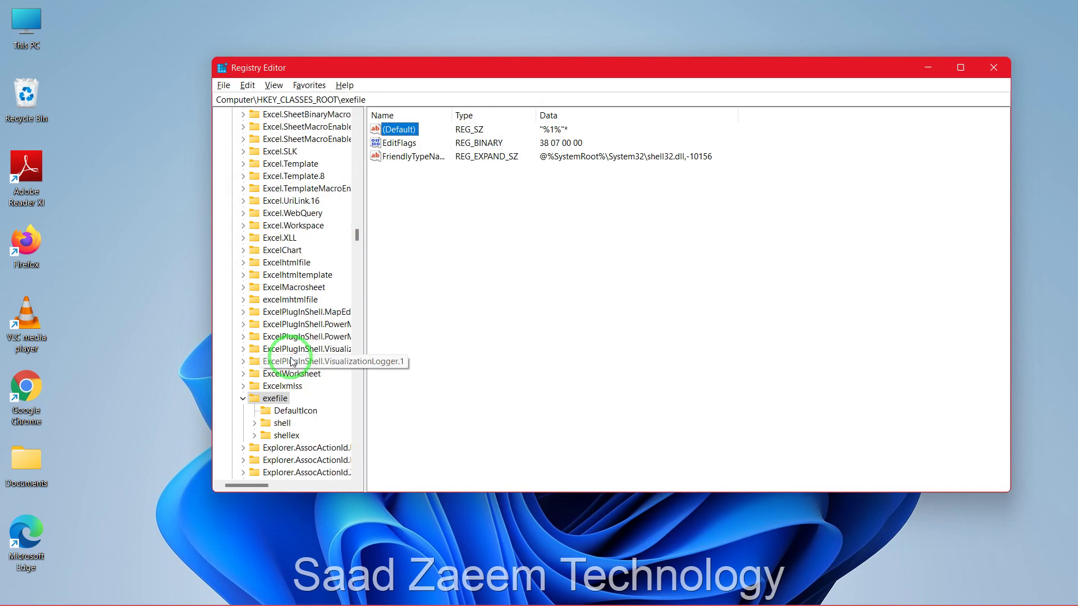
{"action": "left_click", "coordinate": [243, 398]}
{"action": "left_click", "coordinate": [243, 399]}
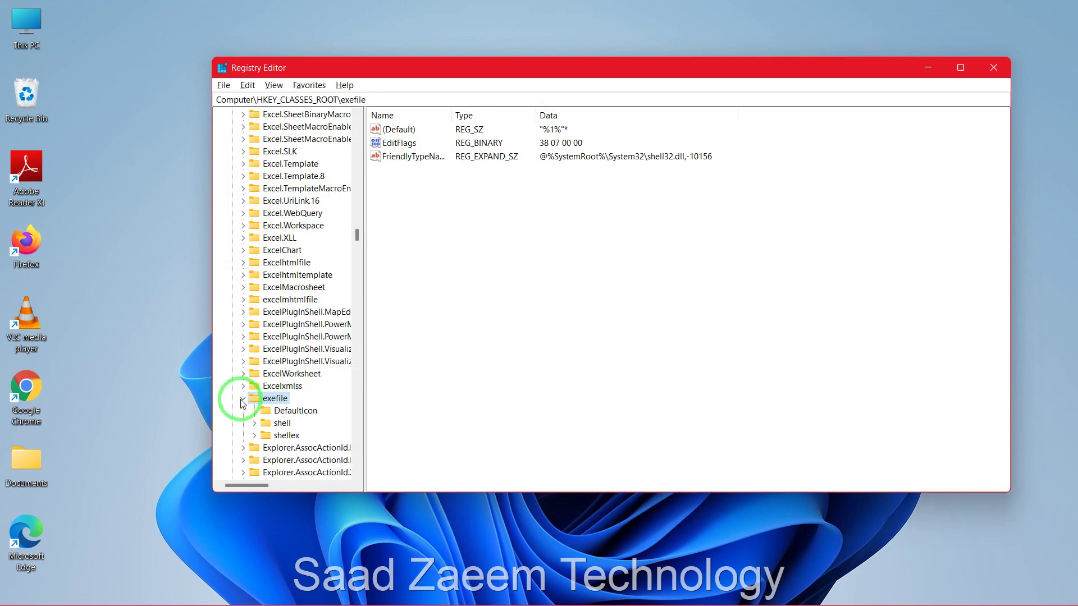
{"action": "left_click", "coordinate": [254, 424]}
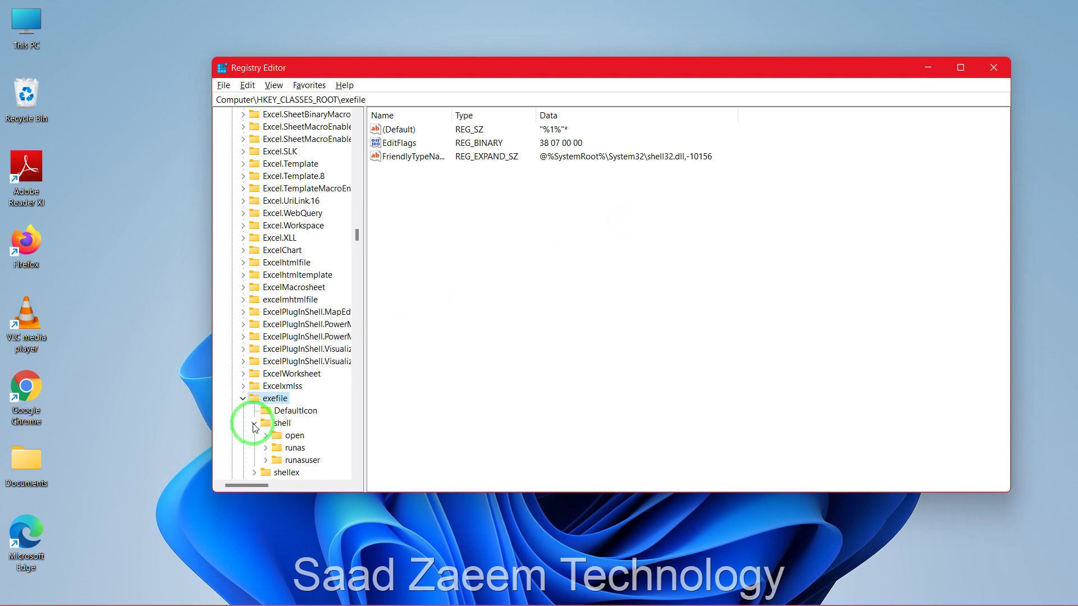
{"action": "scroll", "coordinate": [255, 427], "scroll_direction": "down", "scroll_amount": 1}
{"action": "left_click", "coordinate": [265, 399]}
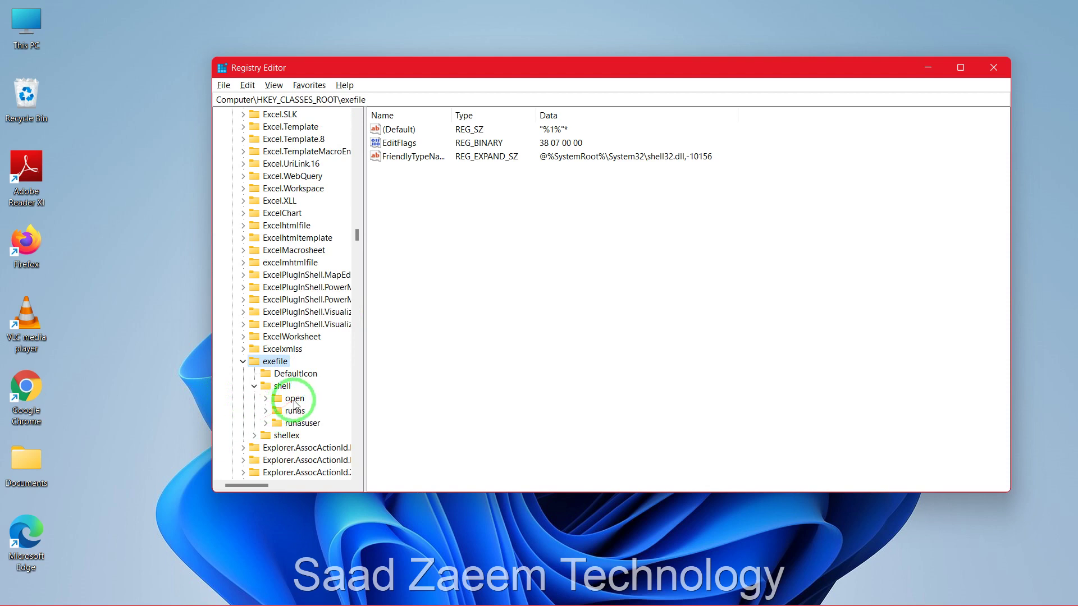
{"action": "left_click", "coordinate": [294, 399]}
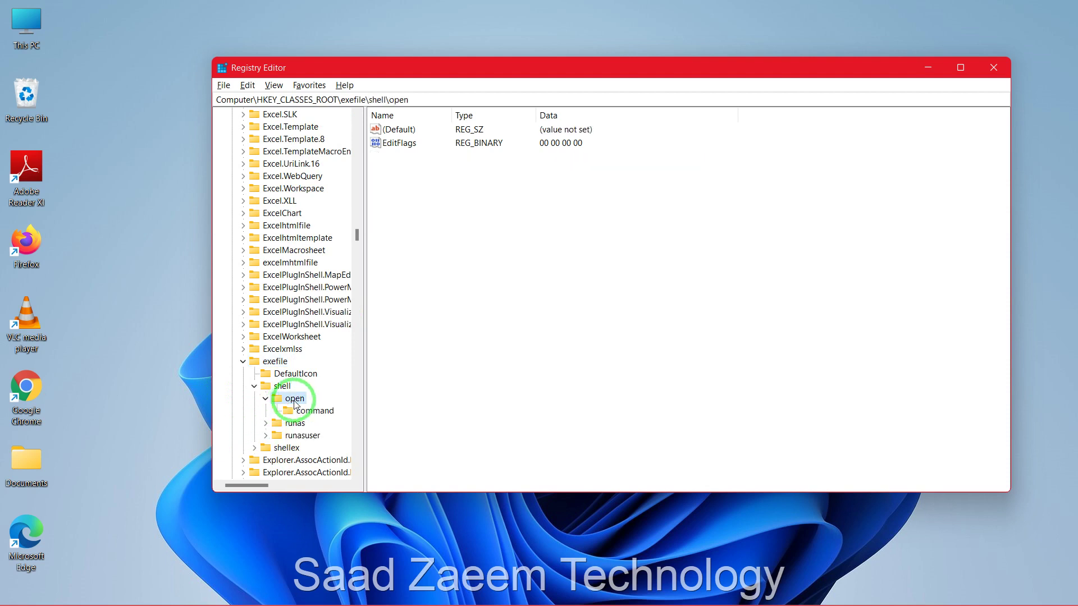
Paste "%1" %* as the (Default) data of exefile\shell\open and save it.
{"action": "left_click", "coordinate": [413, 129]}
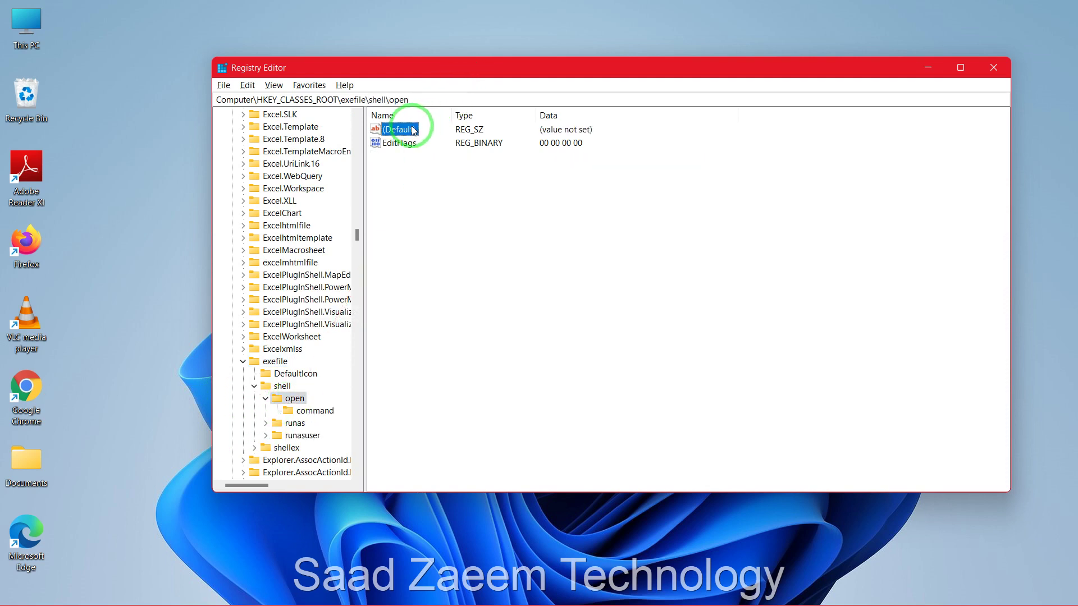
{"action": "right_click", "coordinate": [413, 130]}
{"action": "left_click", "coordinate": [422, 135]}
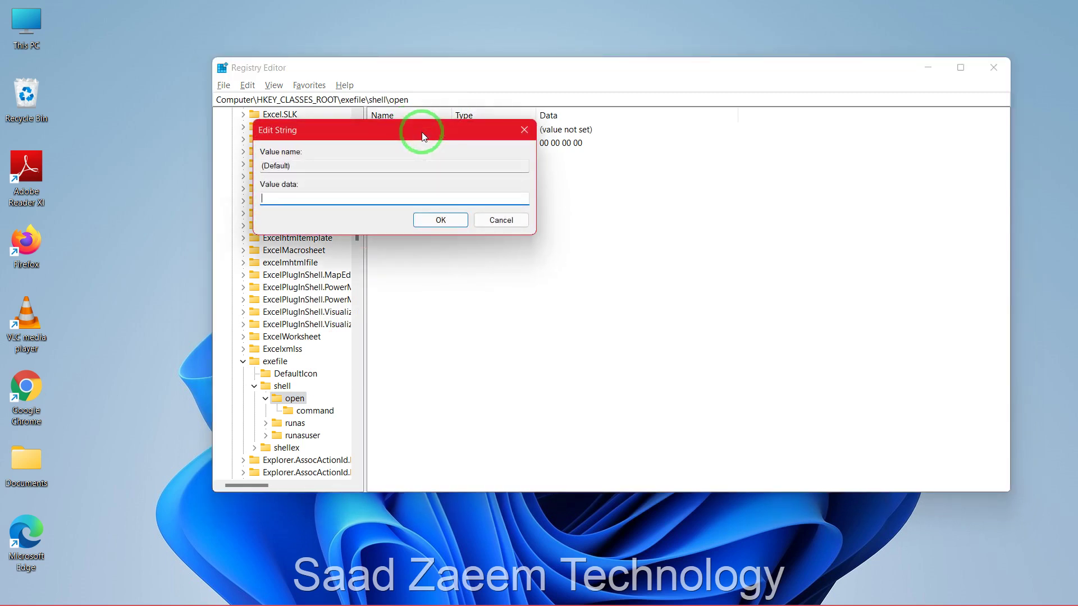
{"action": "type", "text": "\"%1\" %*"}
{"action": "left_click", "coordinate": [443, 221]}
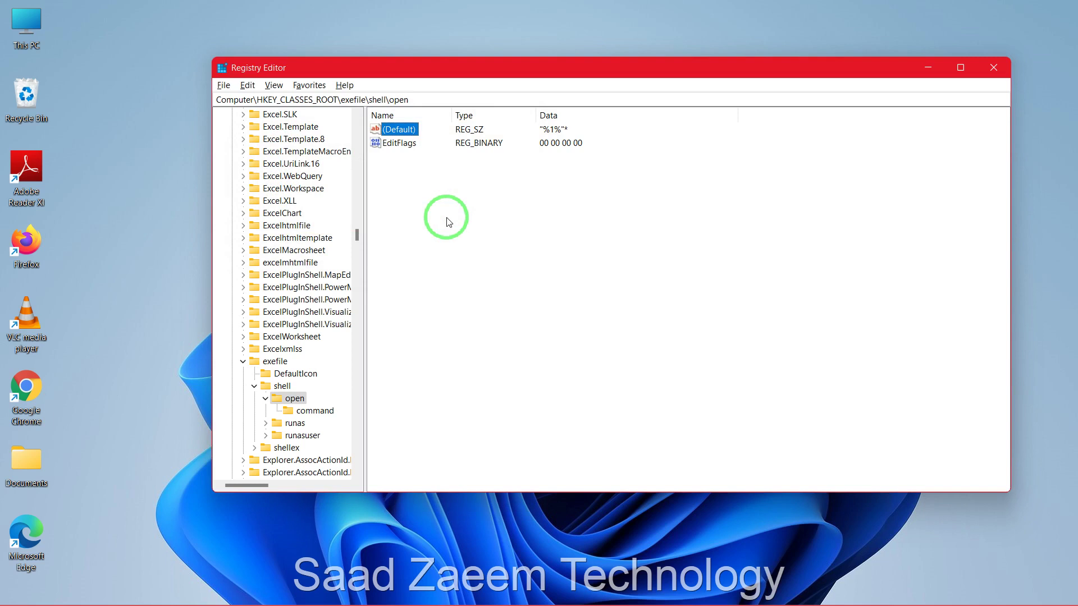
Close the Registry Editor window.
{"action": "left_click", "coordinate": [994, 68]}
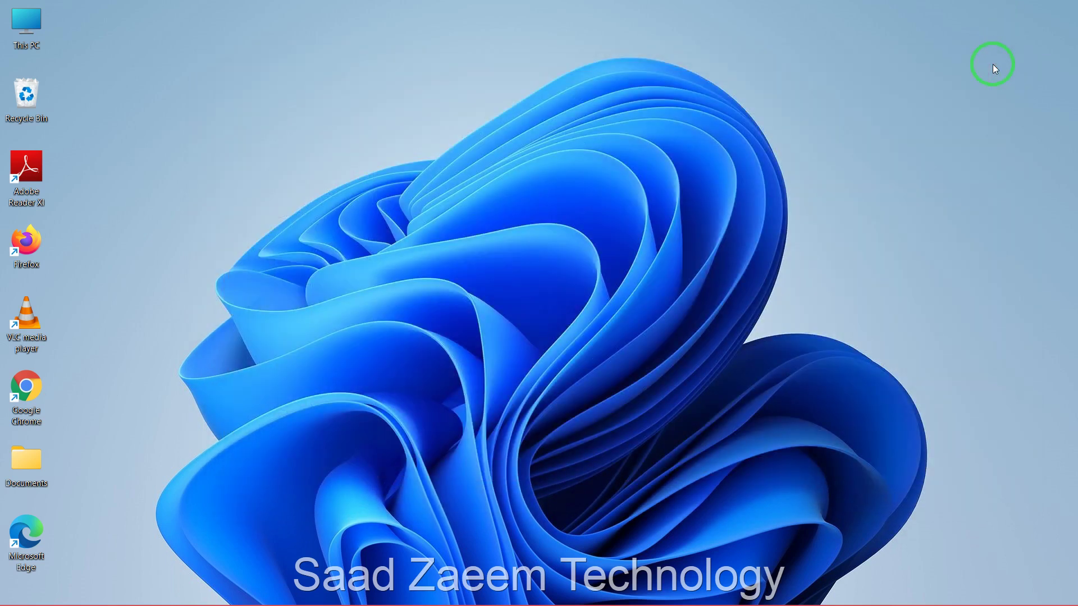